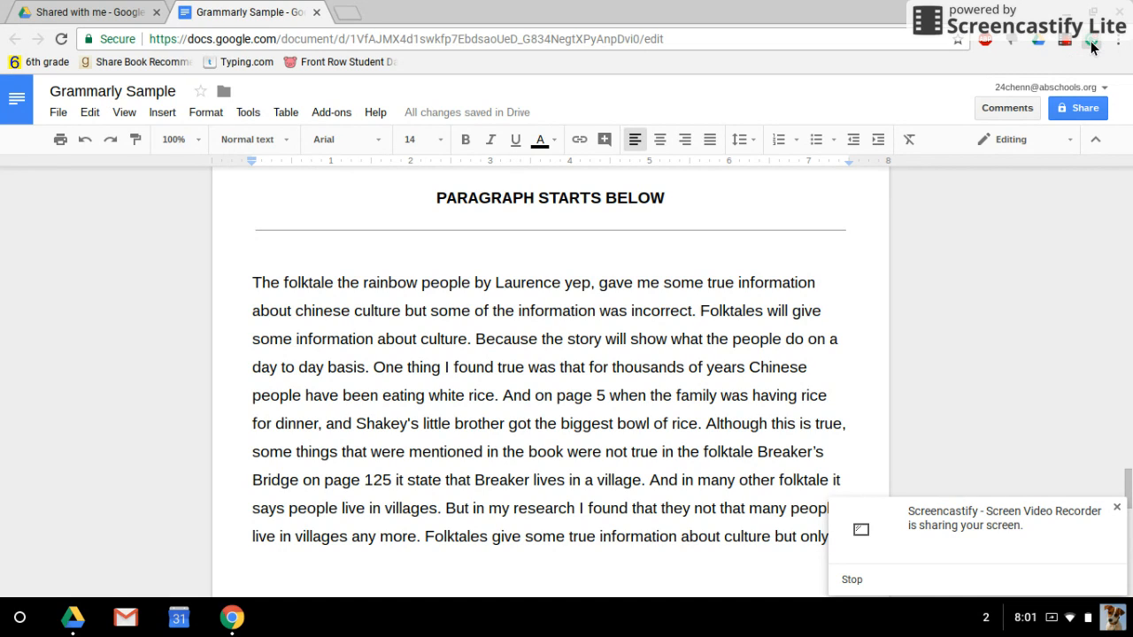
Create a new Grammarly document and copy the entire folktale paragraph from the Grammarly Sample document.
click(1092, 43)
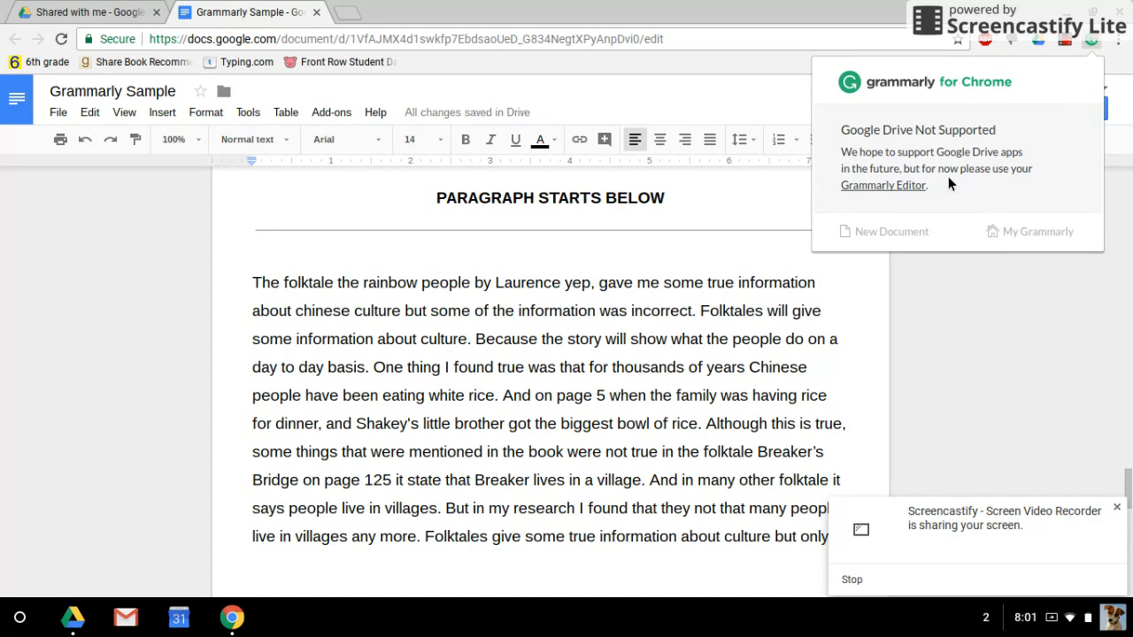
click(879, 235)
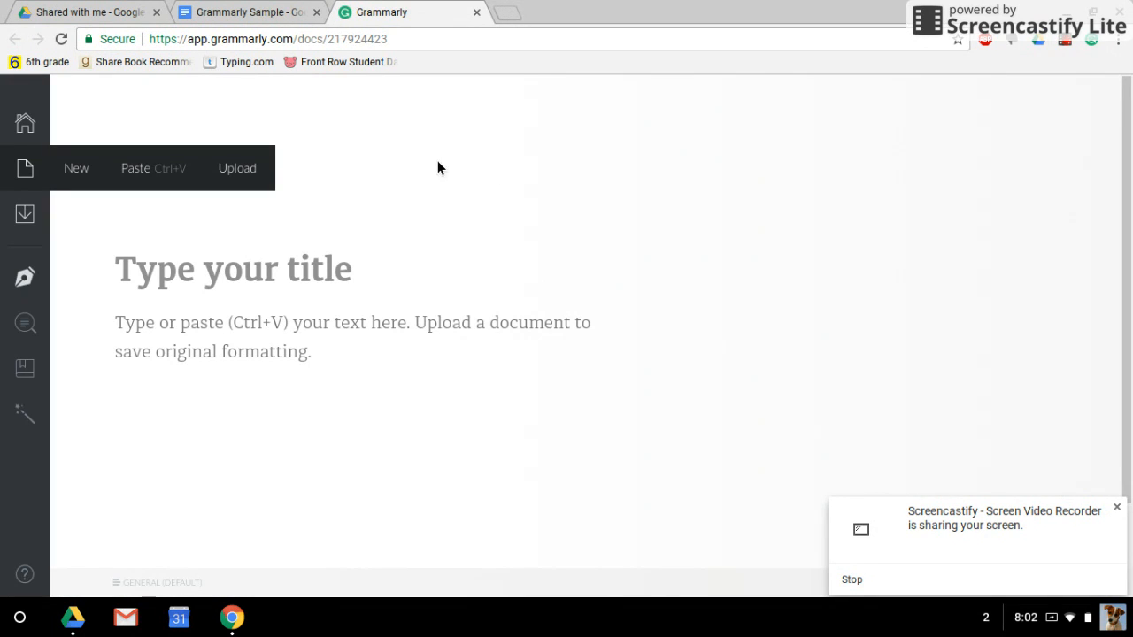
click(198, 9)
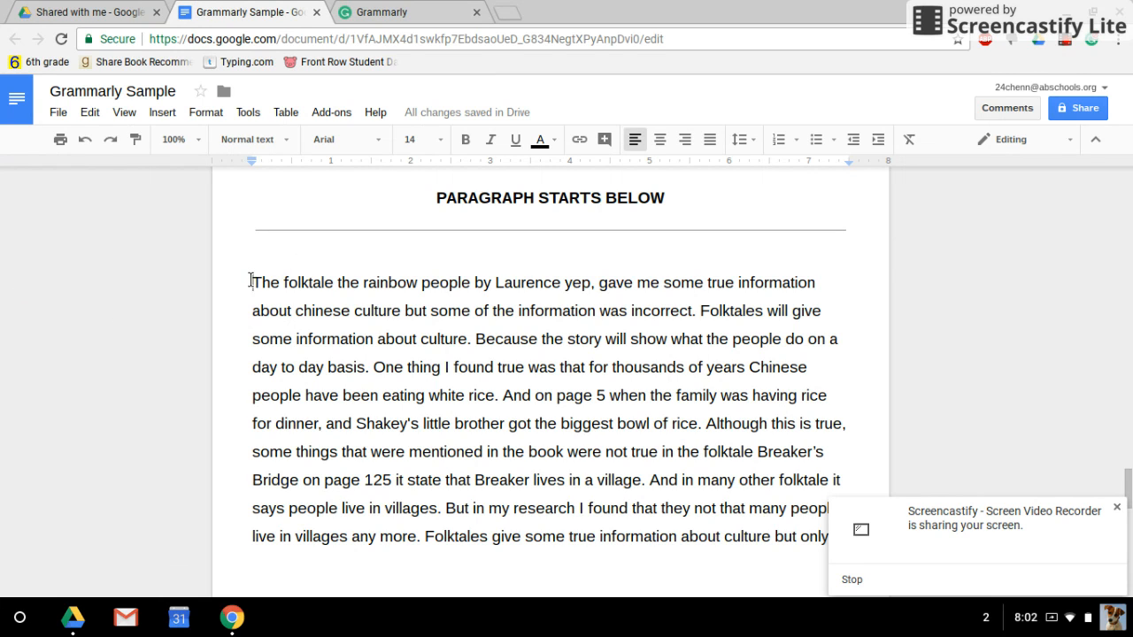
drag(252, 281, 848, 413)
key(ctrl+c)
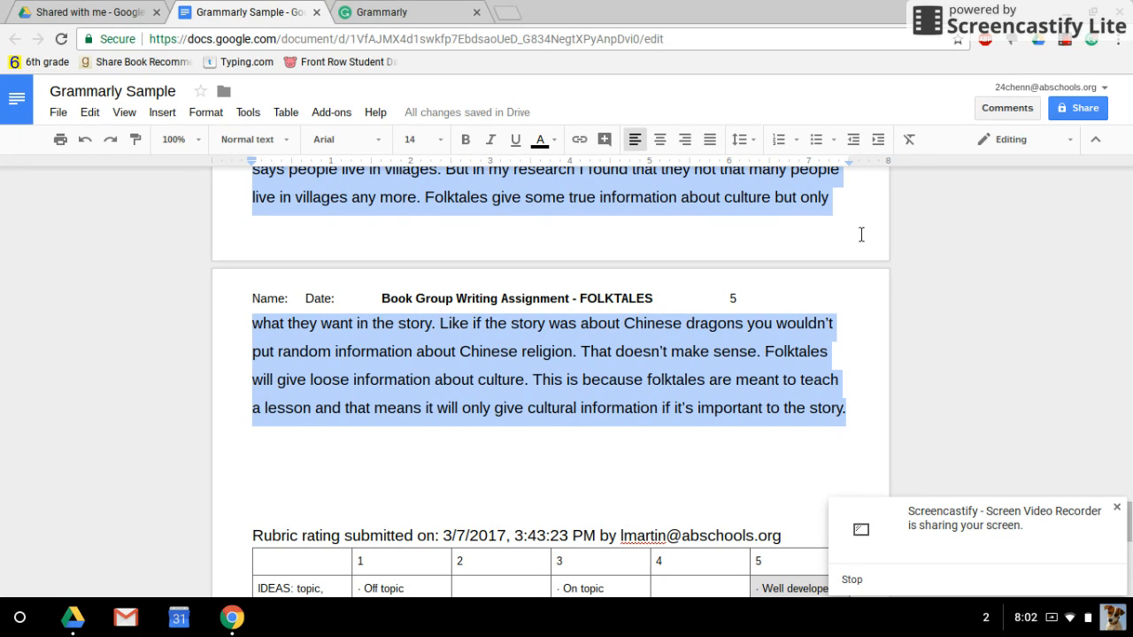
Paste the copied paragraph into the body of the new Grammarly document.
click(392, 11)
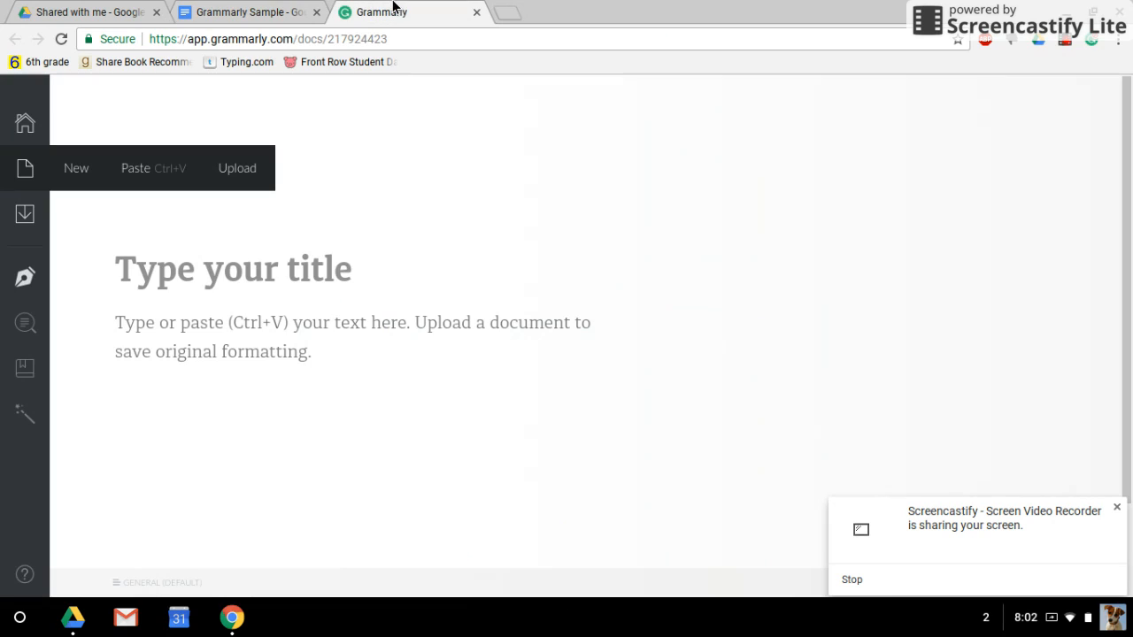
click(254, 344)
key(ctrl+v)
scroll(255, 343, up, 3)
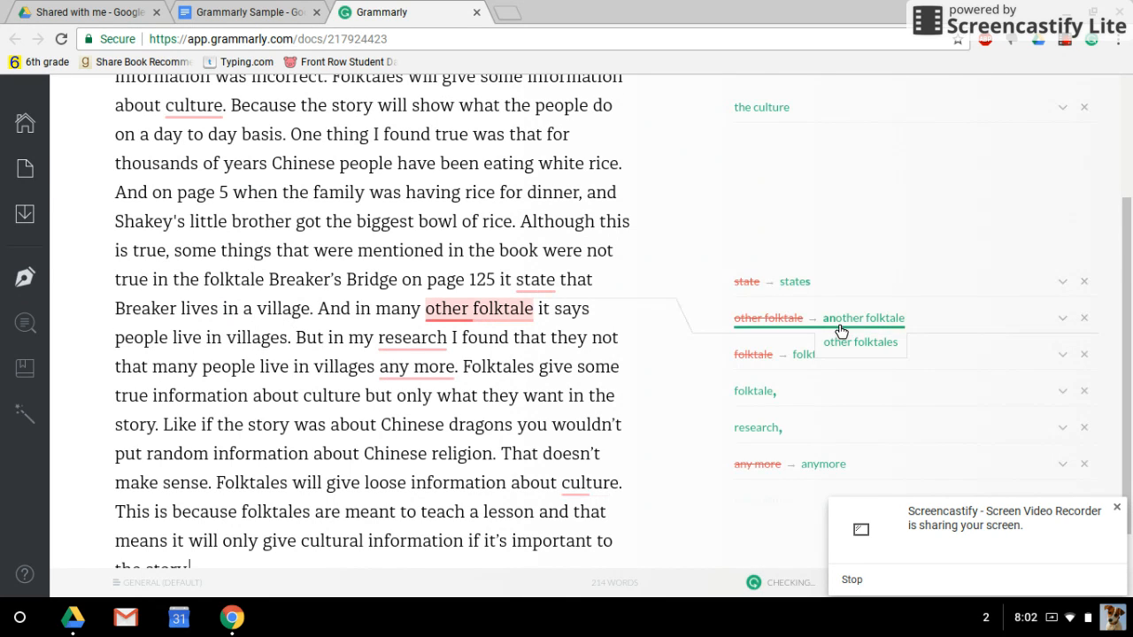
scroll(876, 222, up, 3)
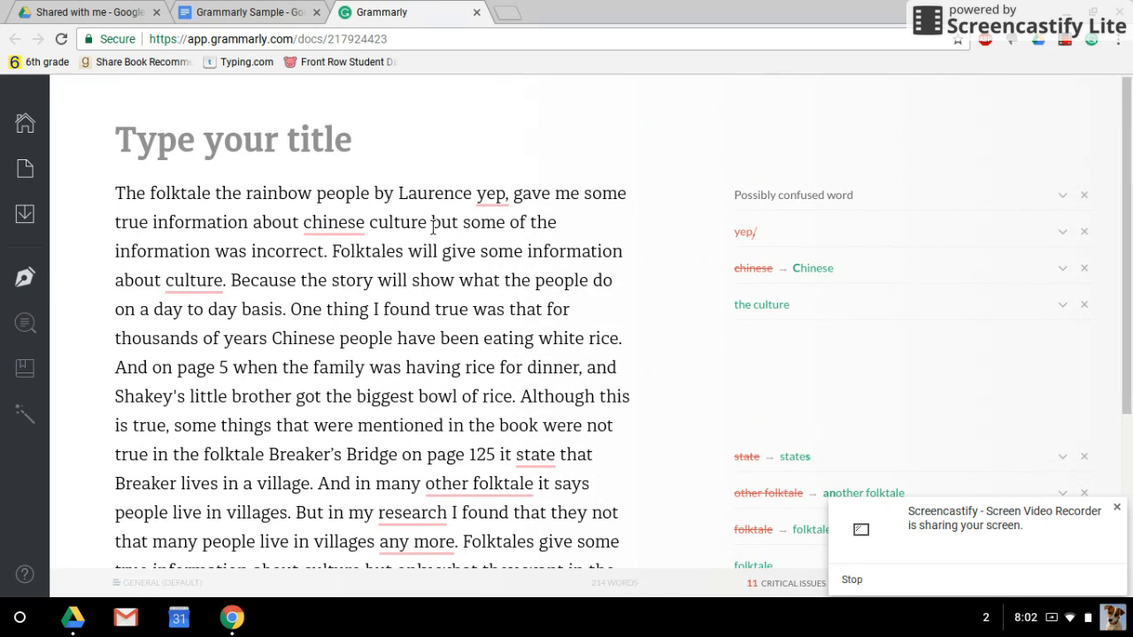
Accept the suggested corrections "Yep", "Chinese" and "the culture" in the paragraph's opening sentences.
click(493, 196)
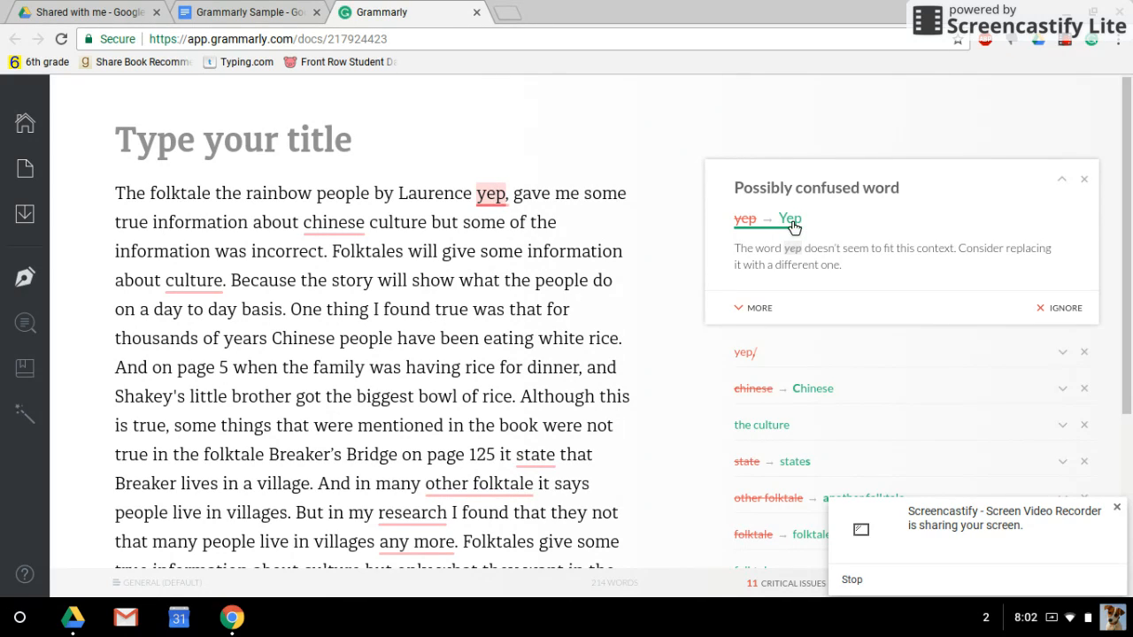
click(791, 222)
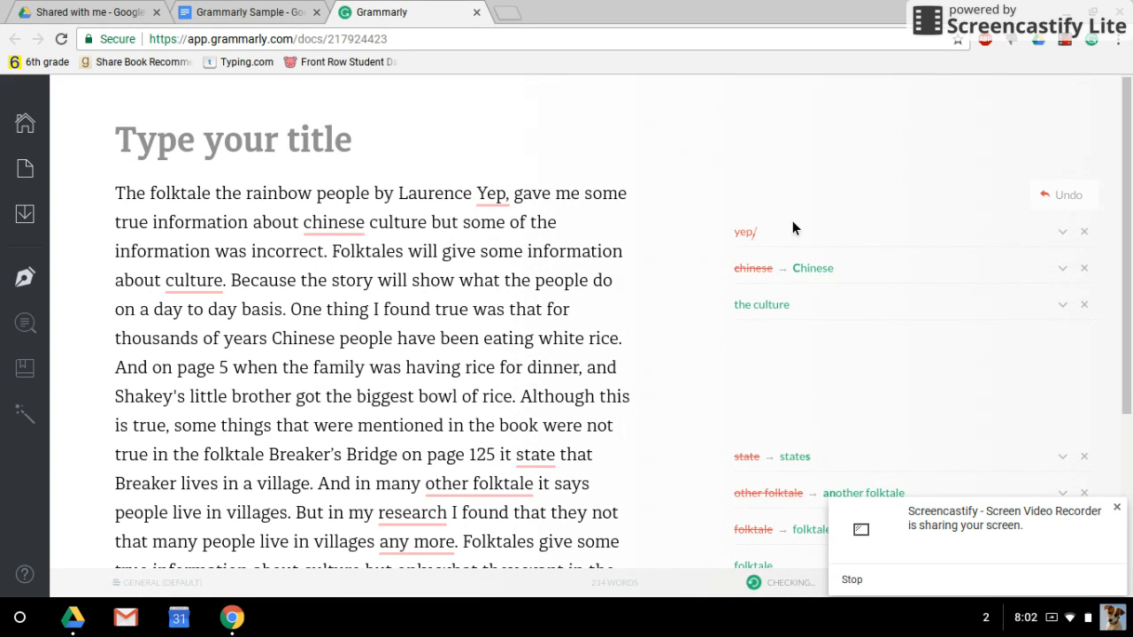
click(797, 268)
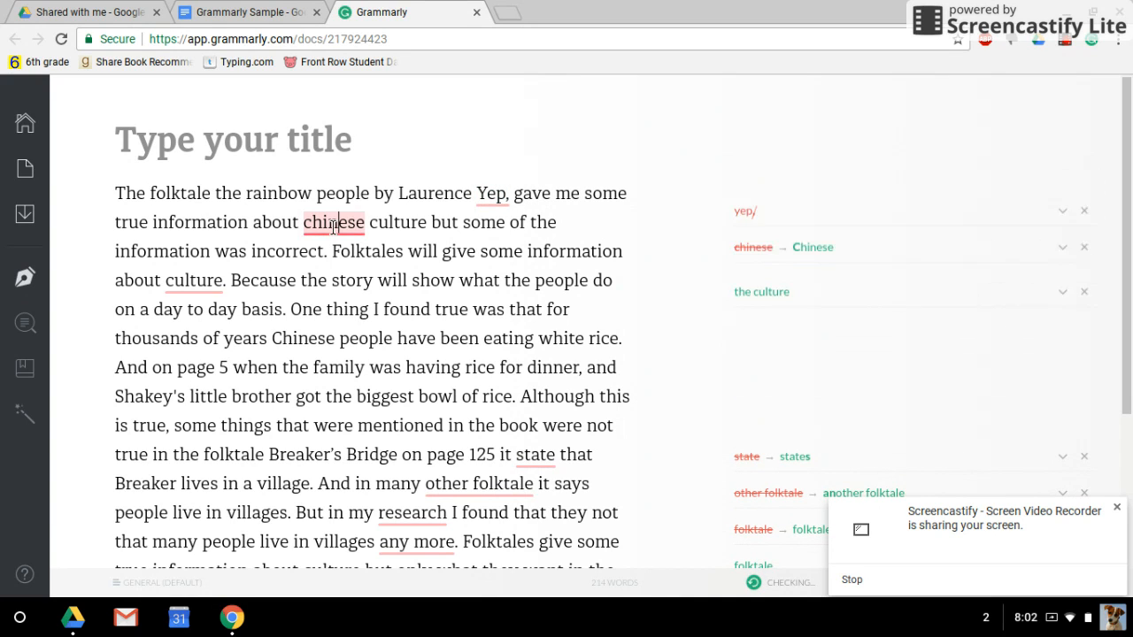
click(814, 228)
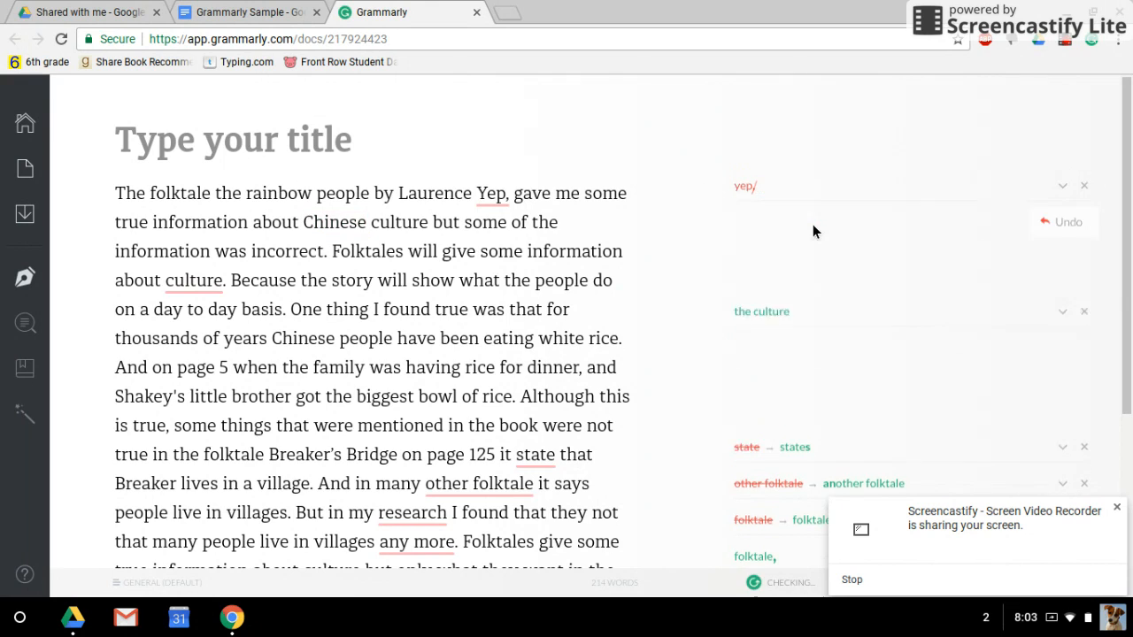
click(204, 282)
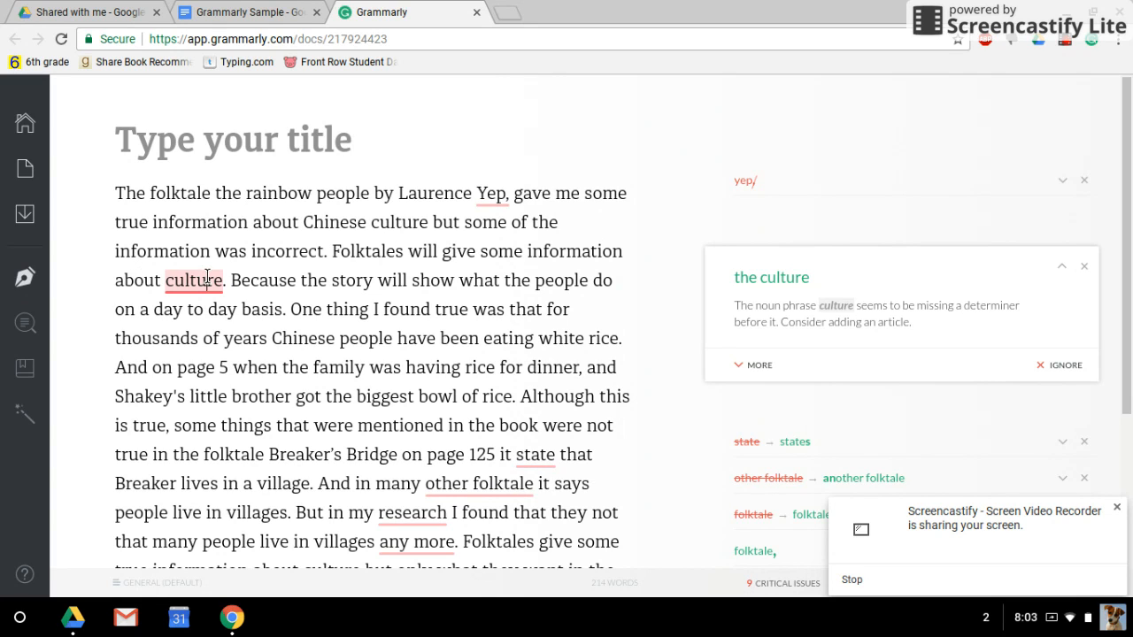
click(771, 280)
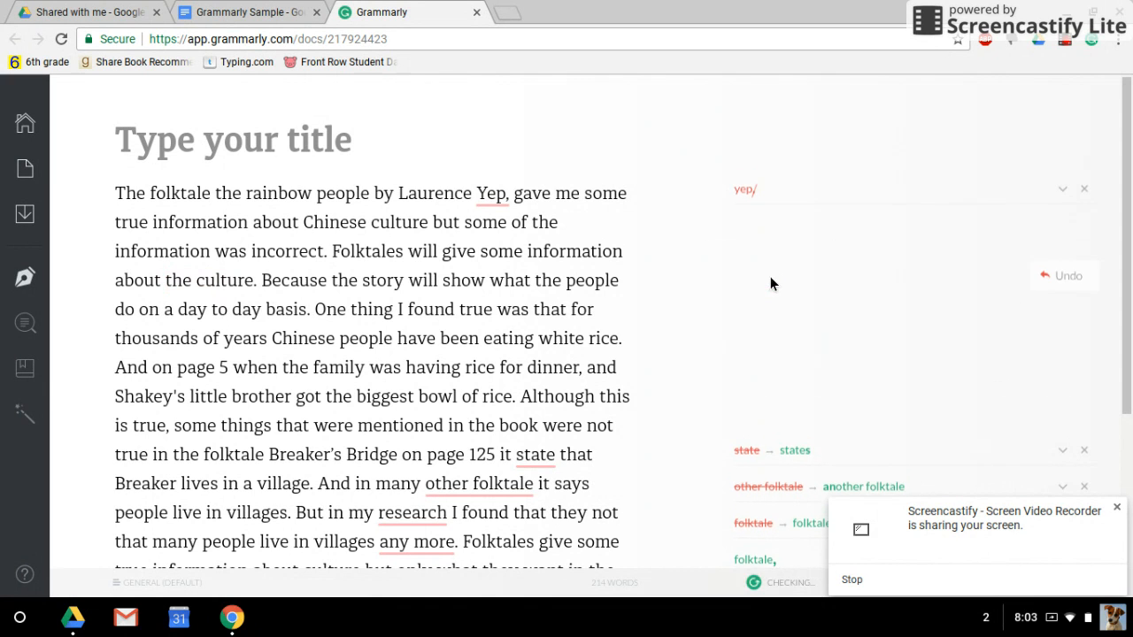
Accept the corrections "states" and "folktales", plus the comma after "folktales", in the sentences about living in villages.
scroll(385, 276, down, 3)
scroll(384, 277, down, 3)
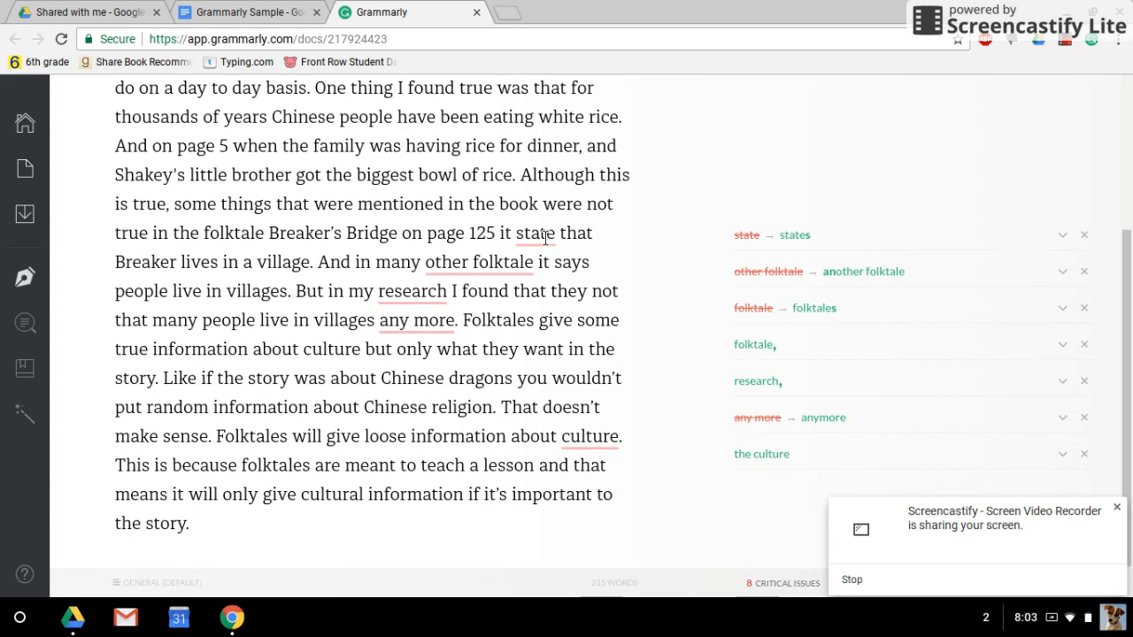
click(545, 234)
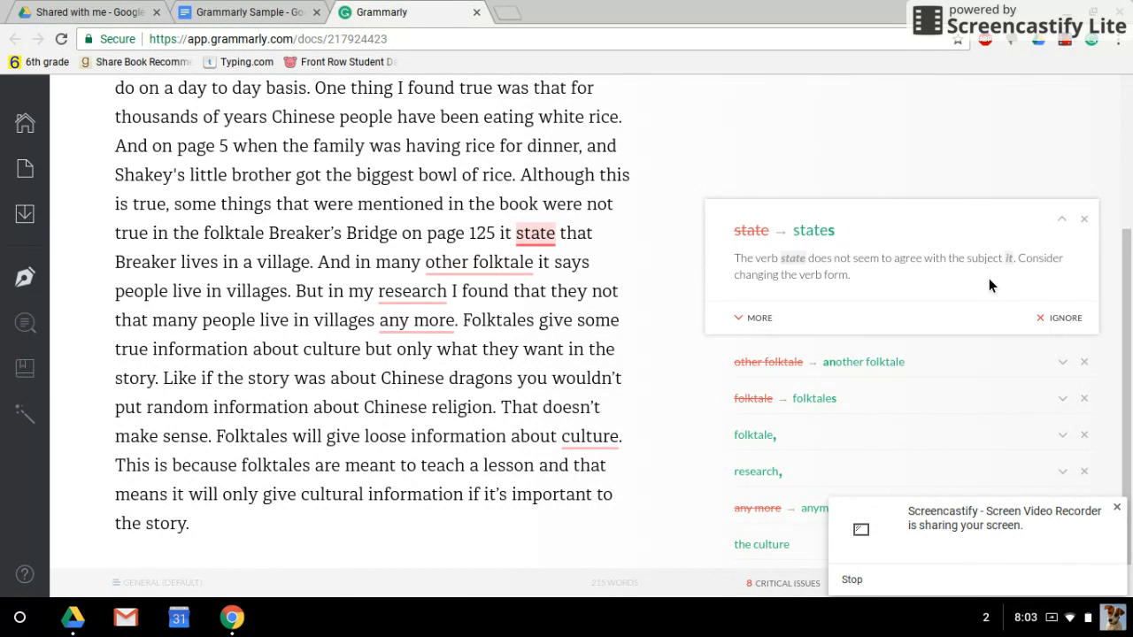
click(808, 231)
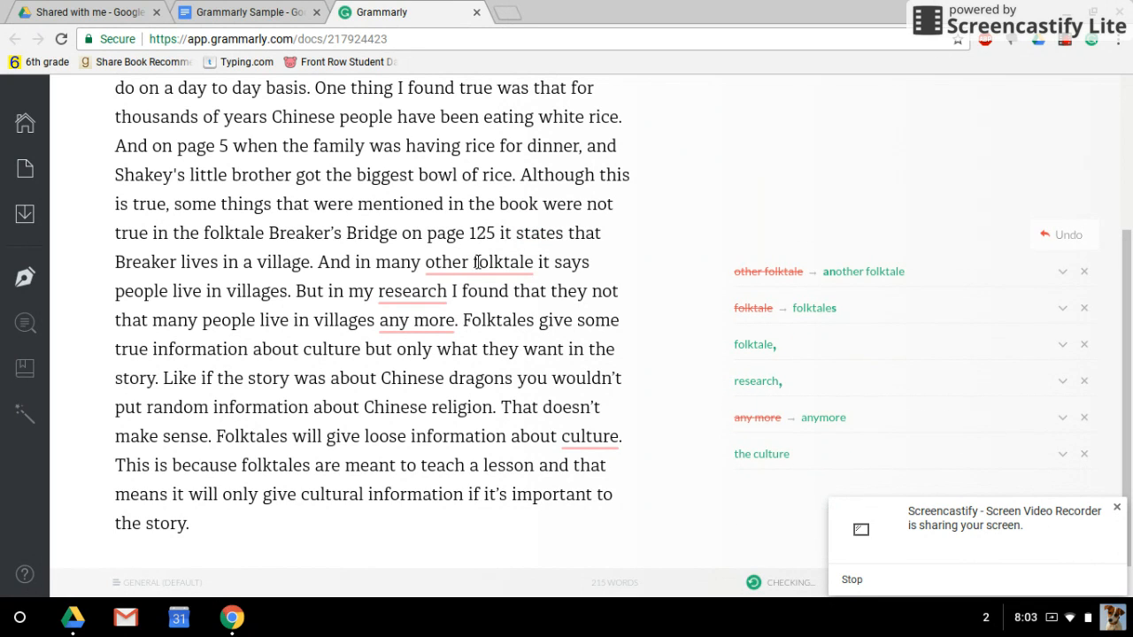
click(478, 262)
click(839, 263)
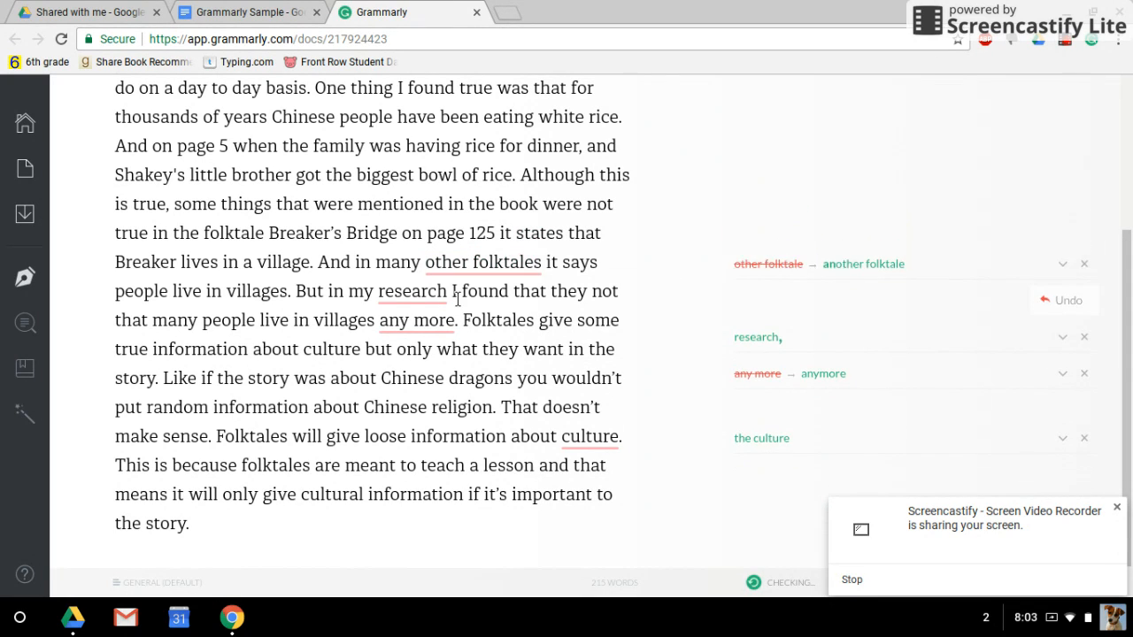
click(488, 262)
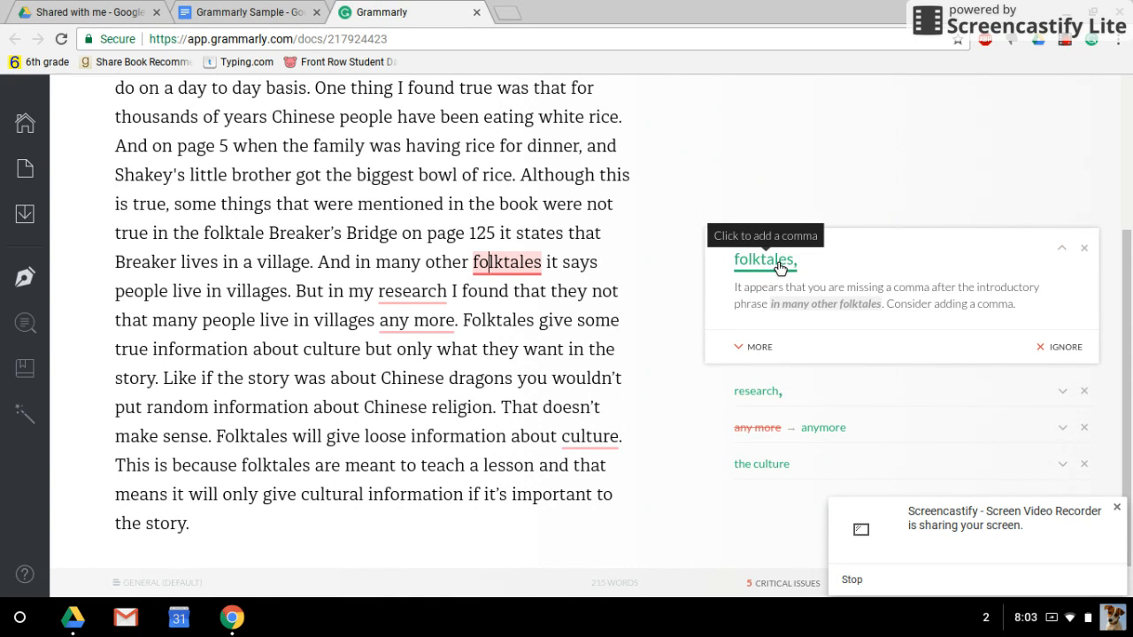
click(779, 266)
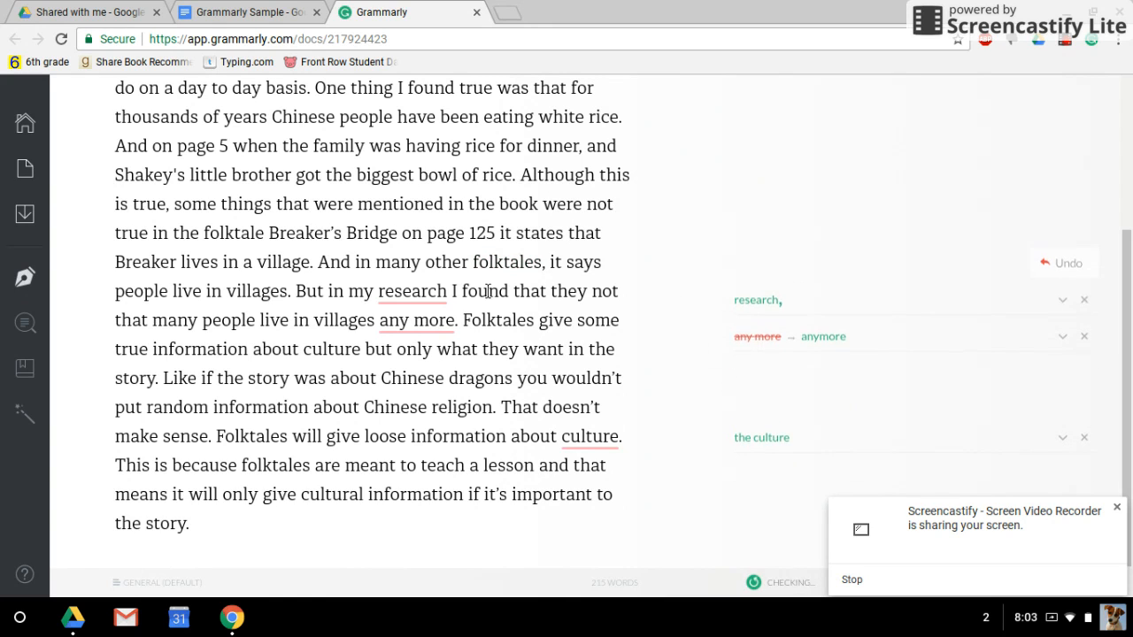
Accept the comma after "research" and the correction "anymore" in the sentence about research.
click(417, 295)
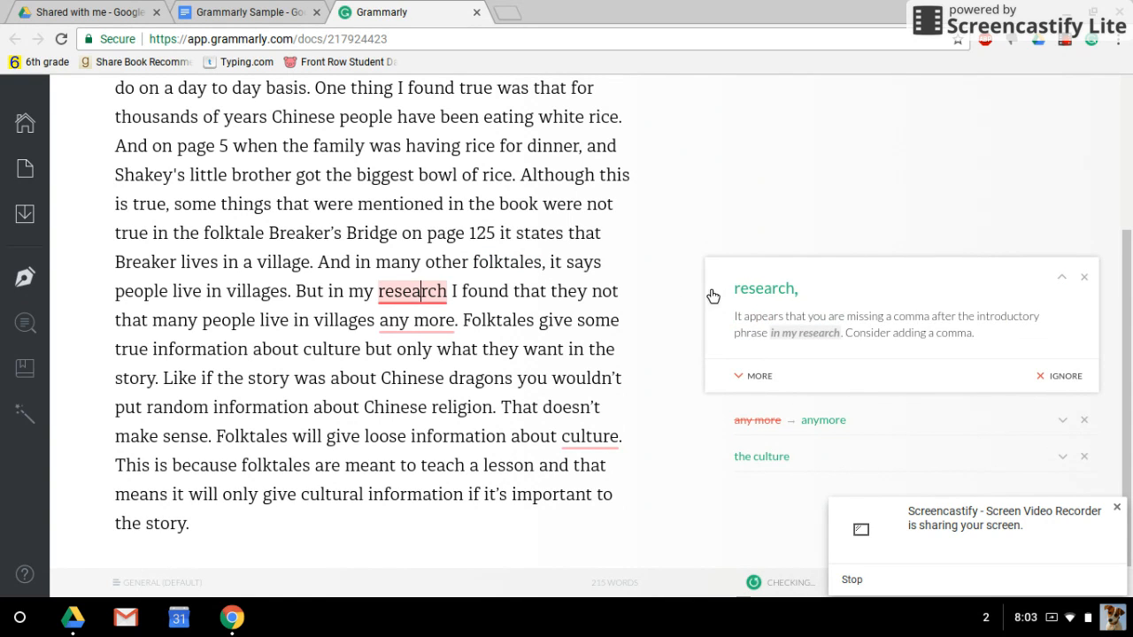
click(772, 290)
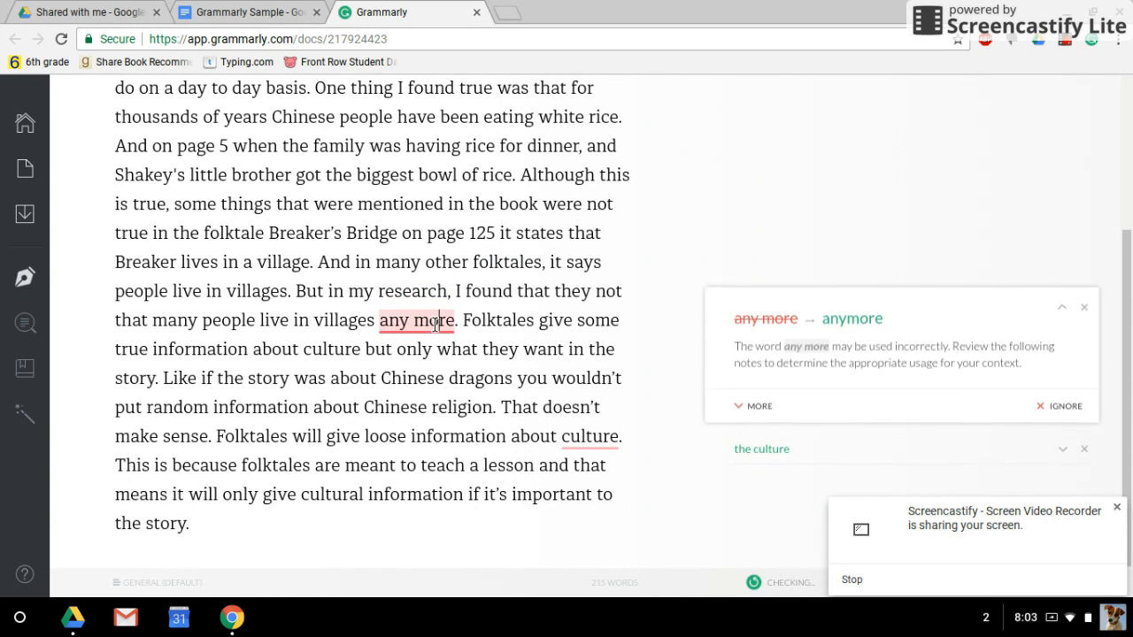
click(847, 316)
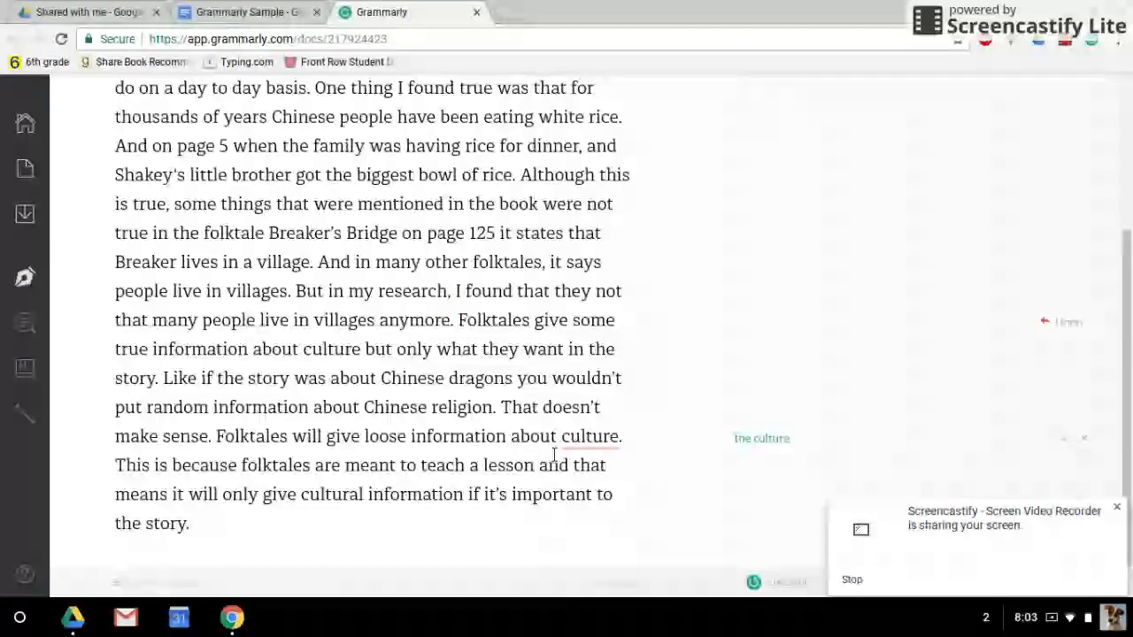
Close the screen-sharing notification and ignore the article suggestion for "culture" in the sentence about loose information.
click(582, 445)
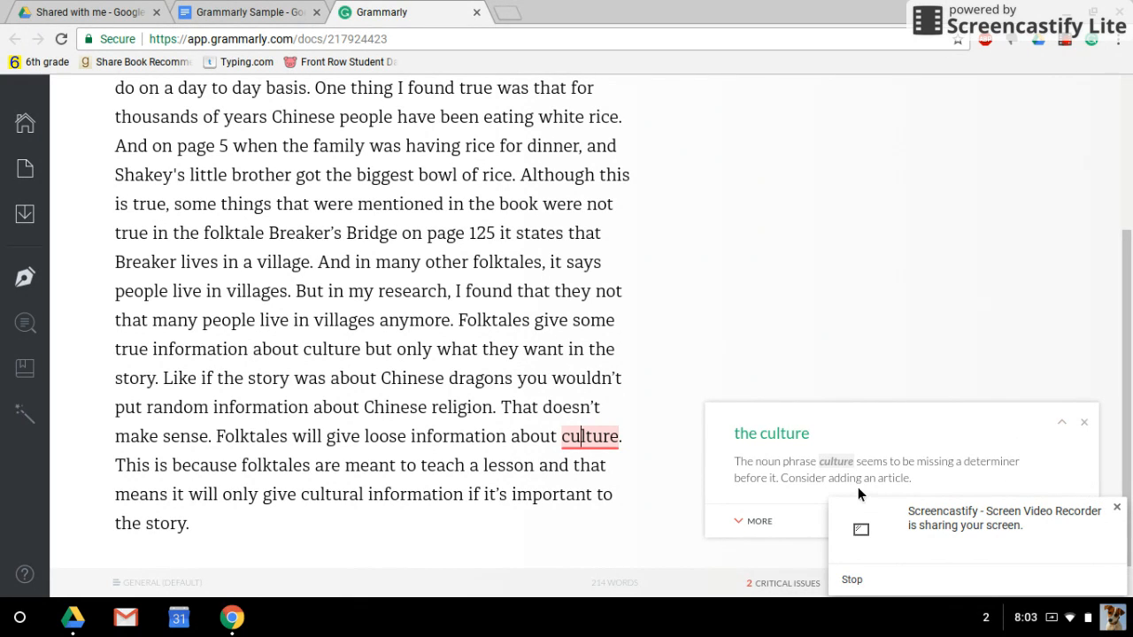
click(1116, 509)
click(1072, 523)
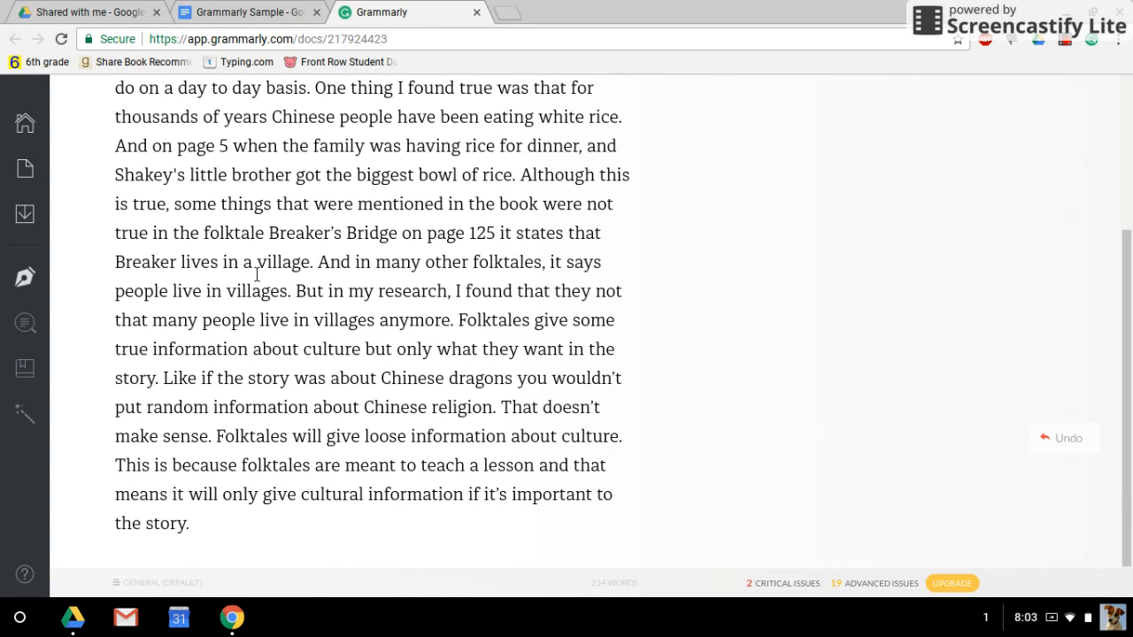
Copy the whole corrected text from Grammarly and paste it over the original paragraph in the Grammarly Sample document.
key(ctrl+a)
key(ctrl+c)
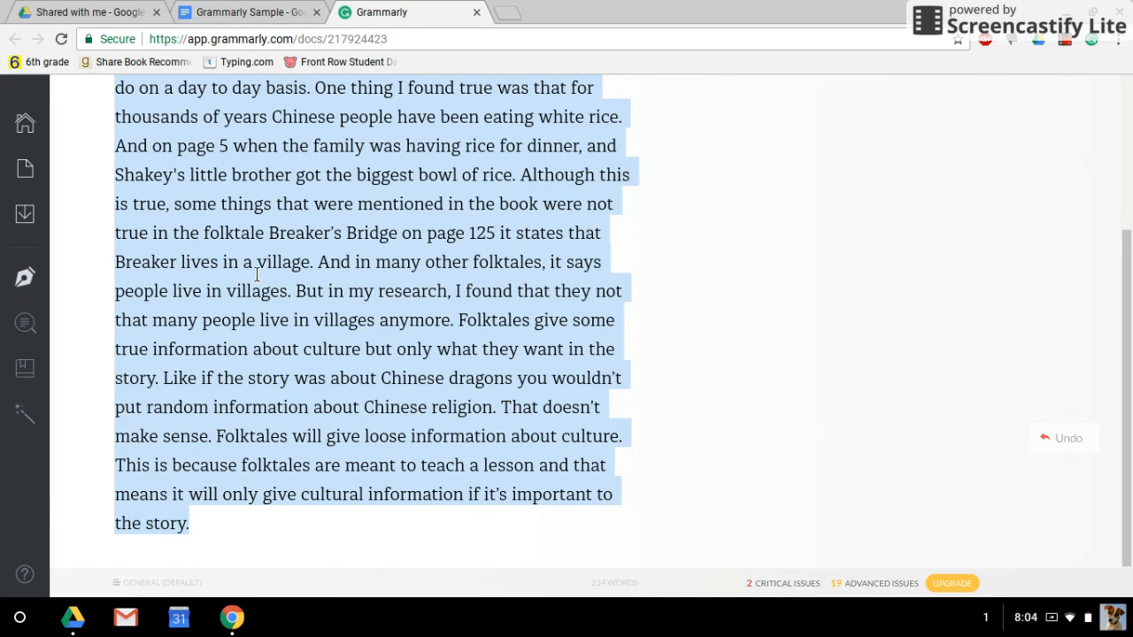
click(244, 6)
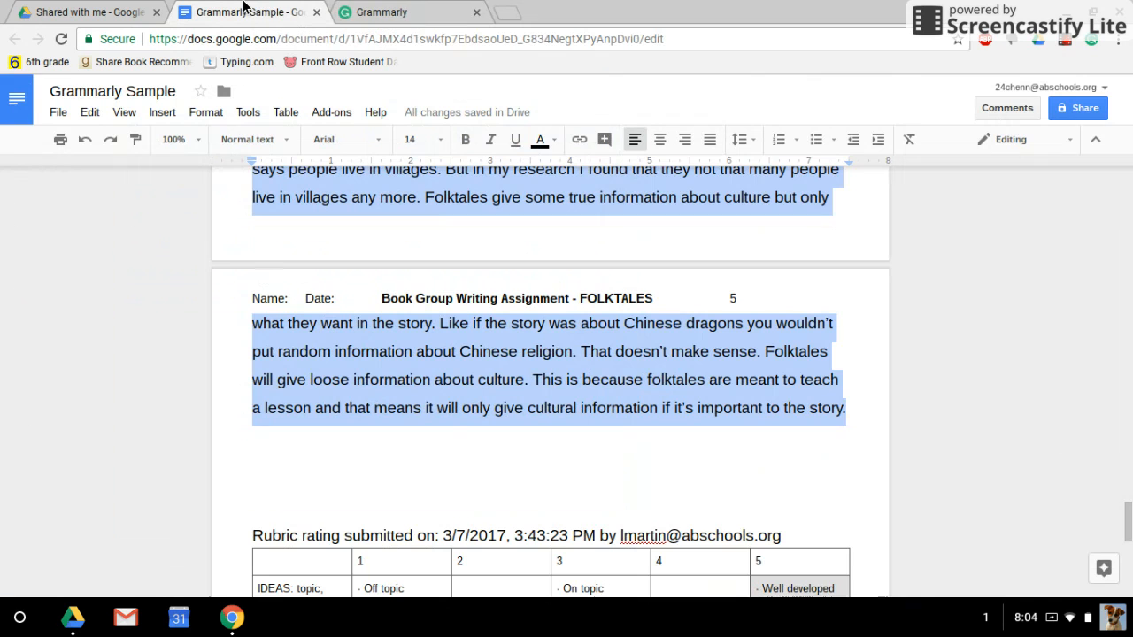
scroll(485, 320, up, 6)
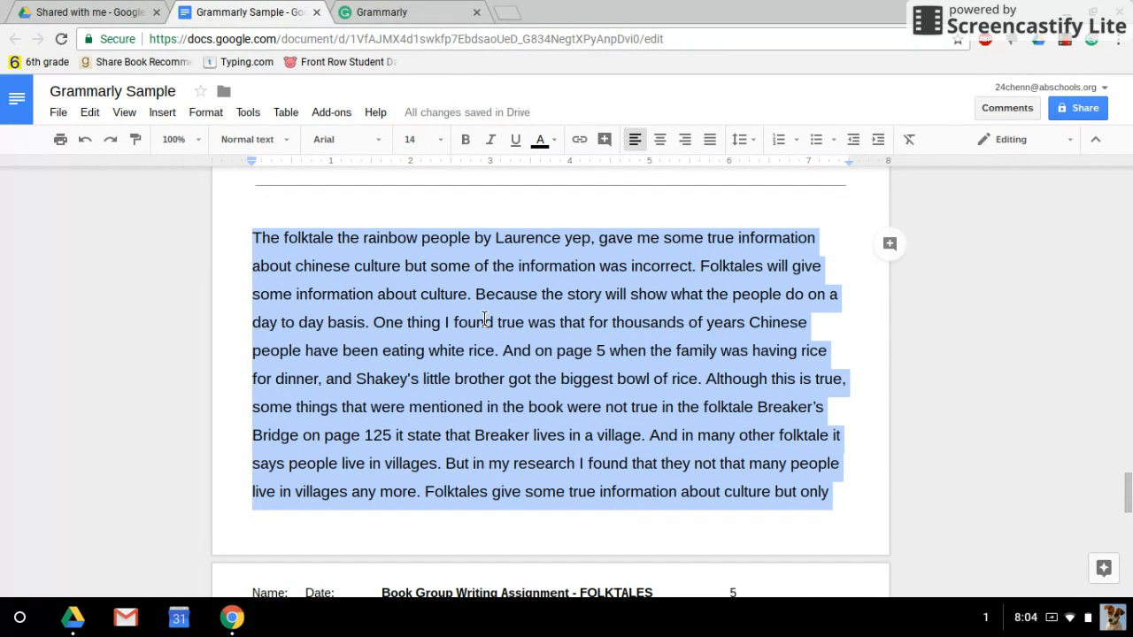
key(ctrl+v)
scroll(484, 319, up, 5)
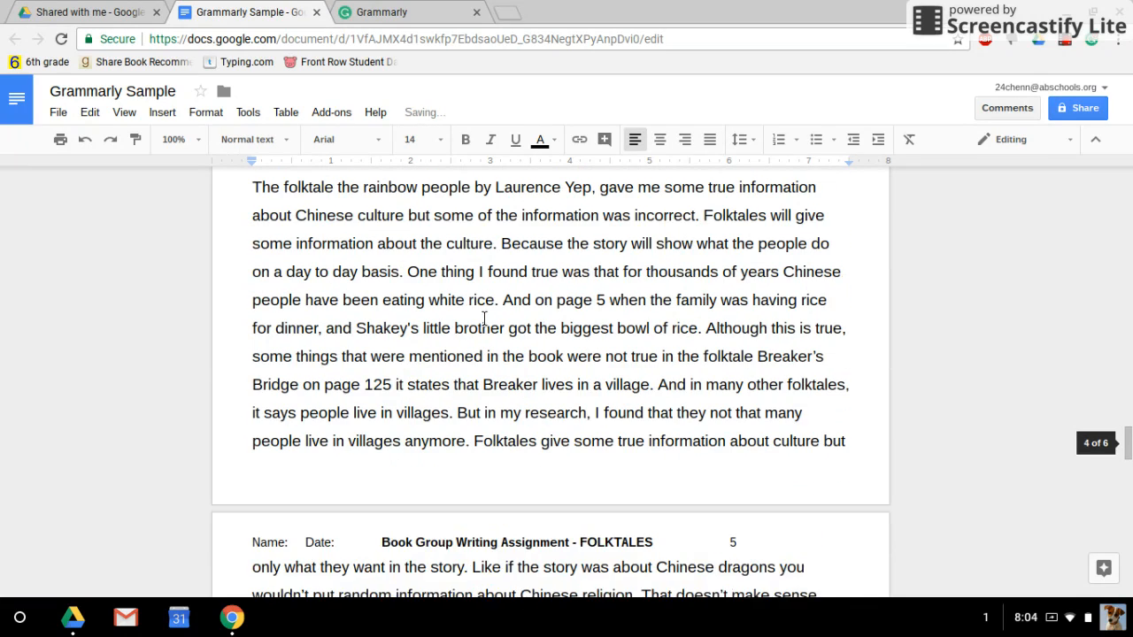
scroll(484, 319, down, 6)
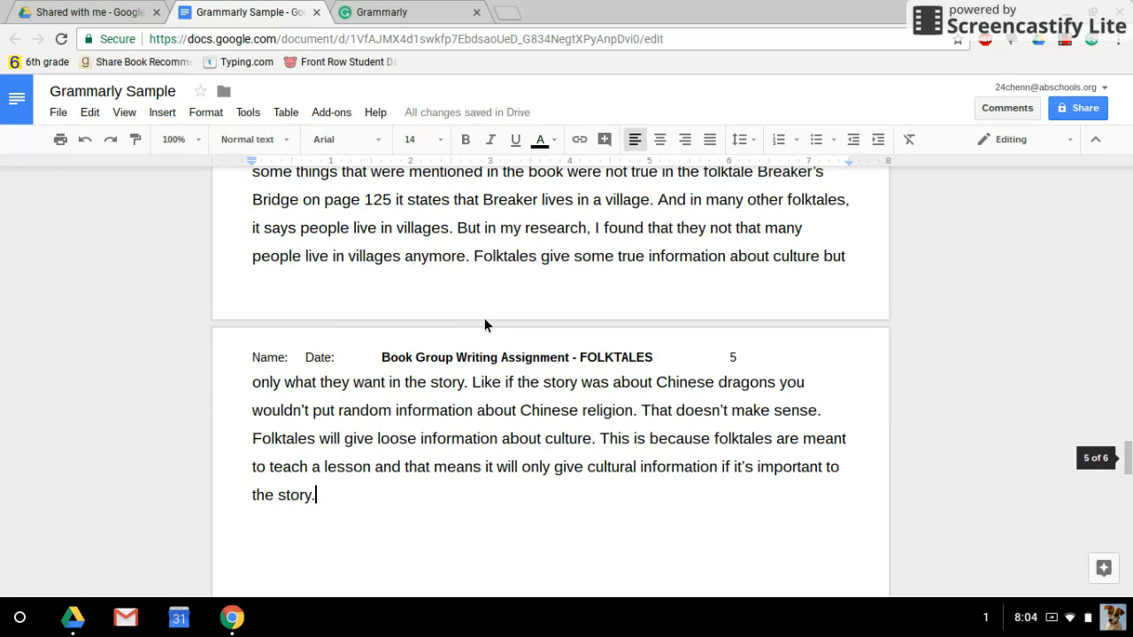
Italicize the folktale title in the paragraph's first sentence and capitalize it as "The Rainbow People".
scroll(484, 325, up, 6)
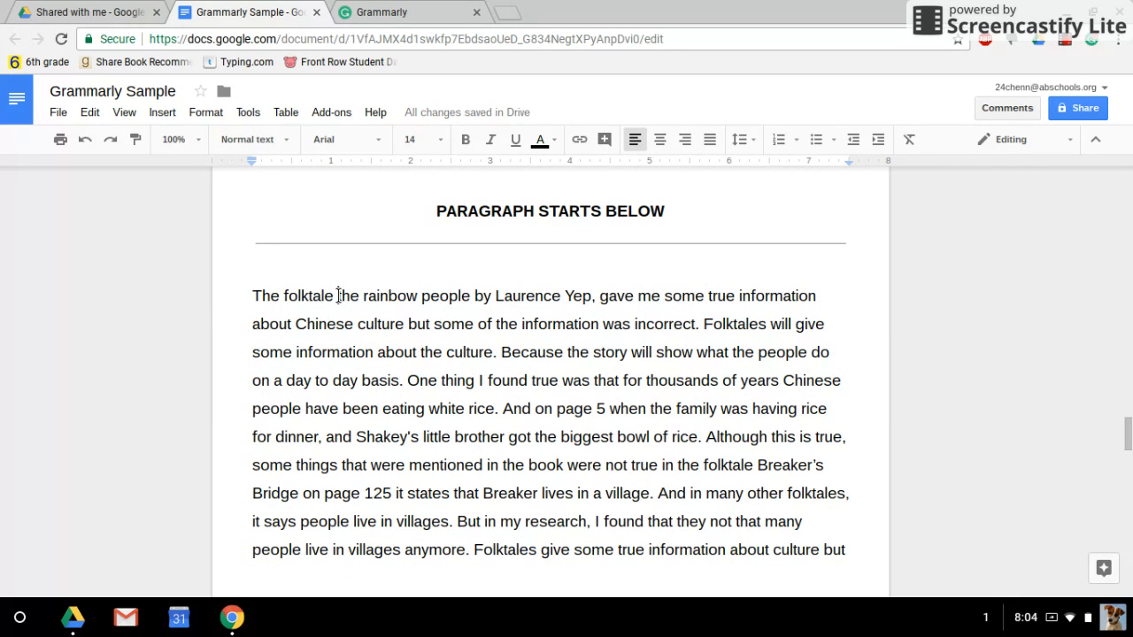
drag(339, 296, 470, 293)
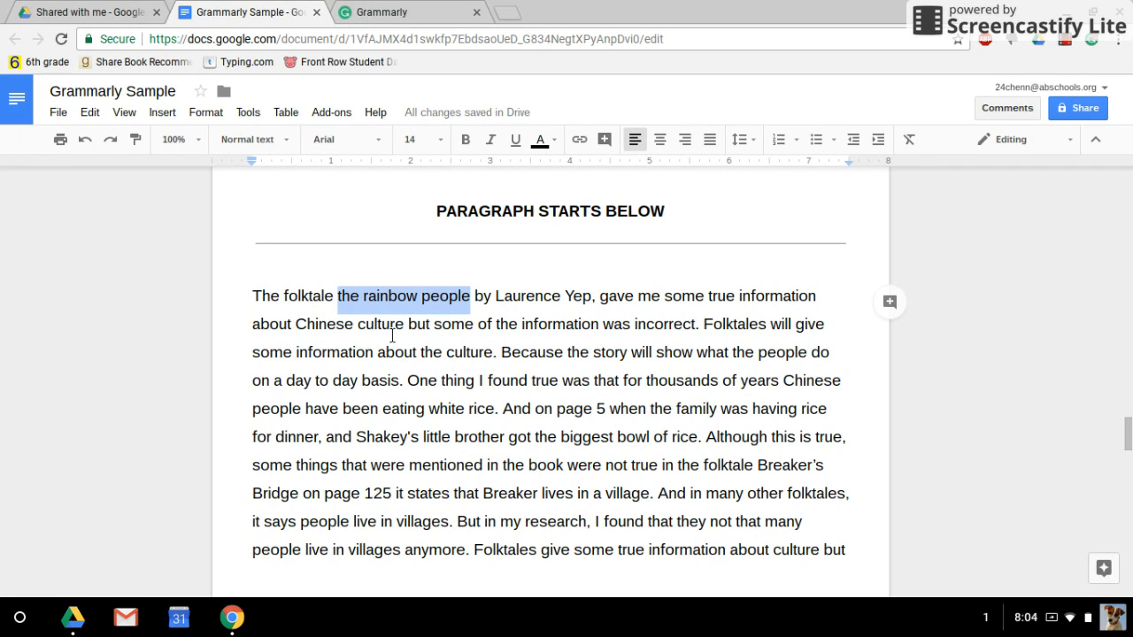
key(ctrl+i)
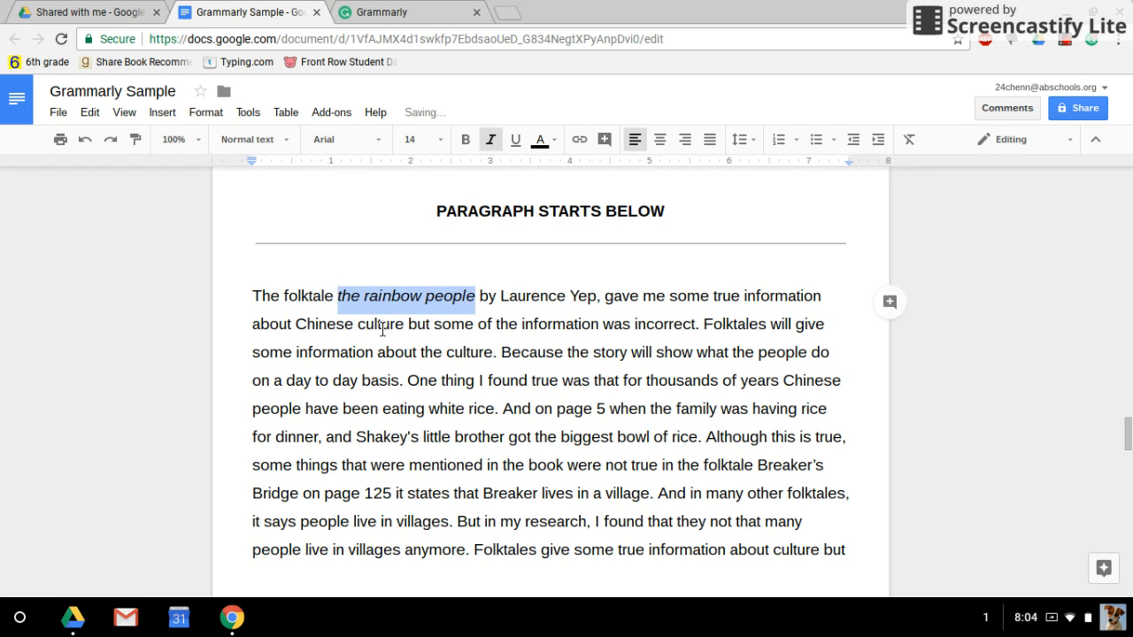
click(340, 295)
key(Delete)
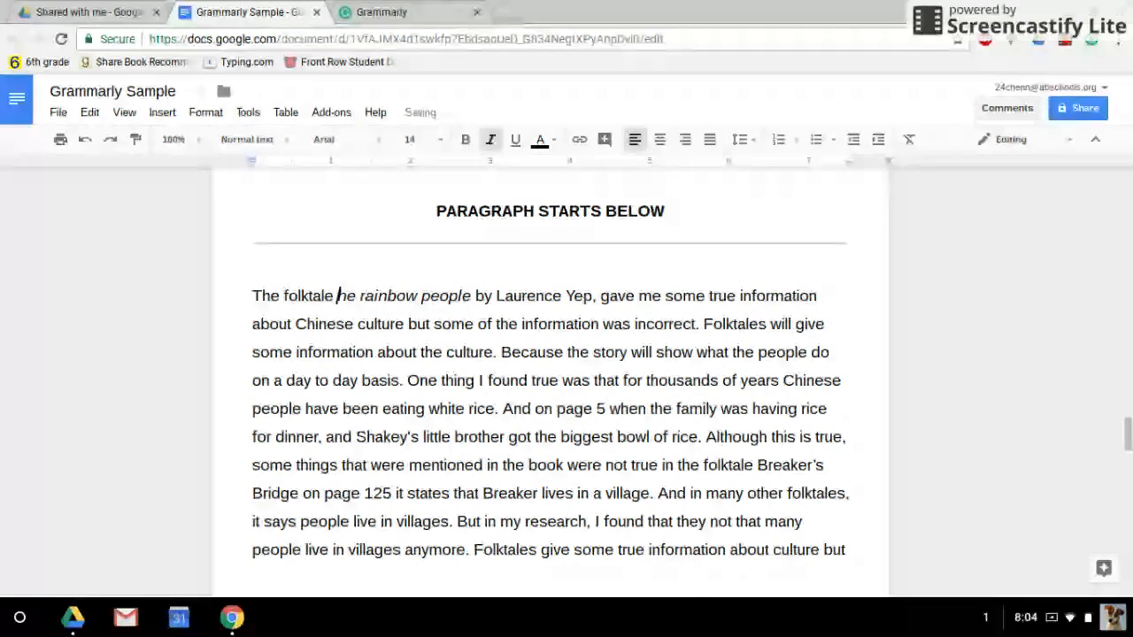
text(T)
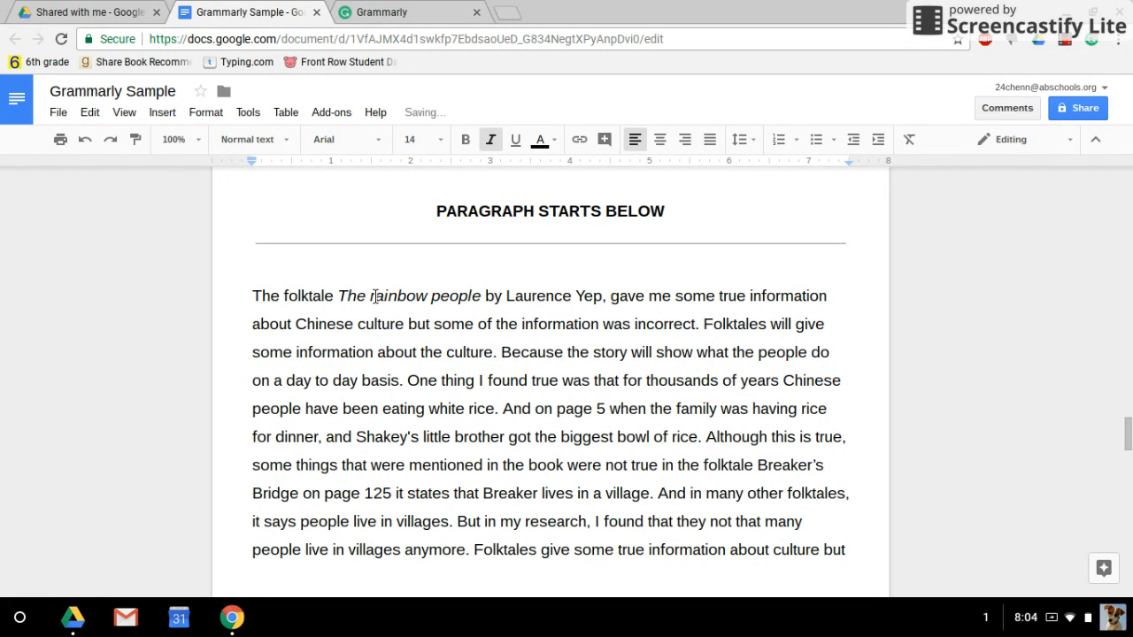
click(376, 295)
key(BackSpace)
text(R)
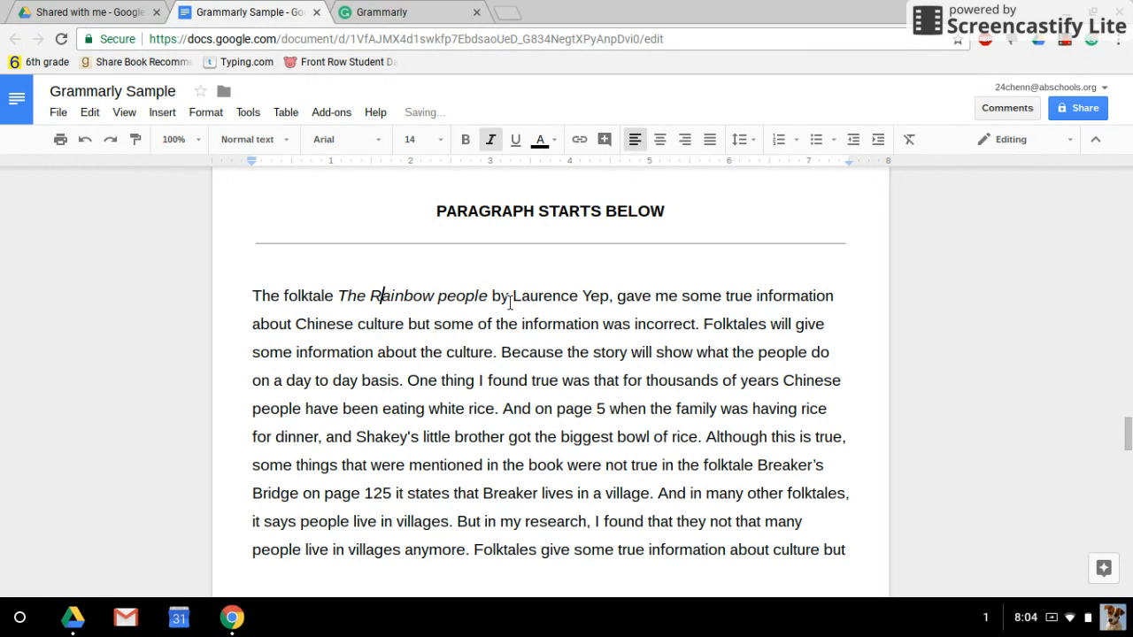
click(447, 296)
key(BackSpace)
text(P)
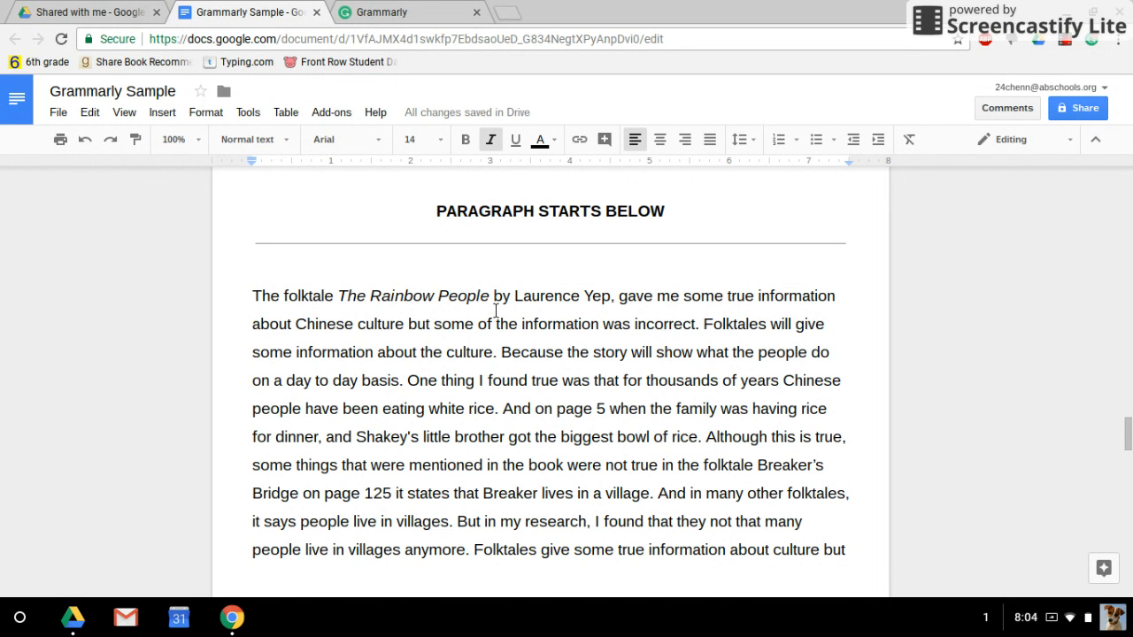
Reload the Grammarly Sample document page.
scroll(496, 310, down, 3)
scroll(398, 239, up, 2)
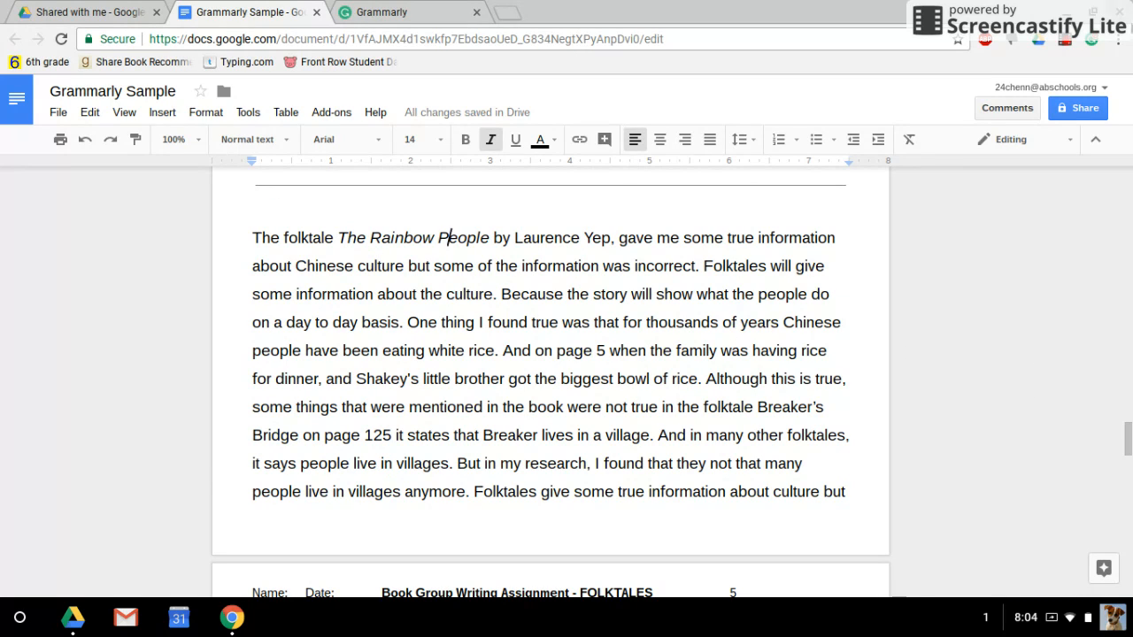
key(F5)
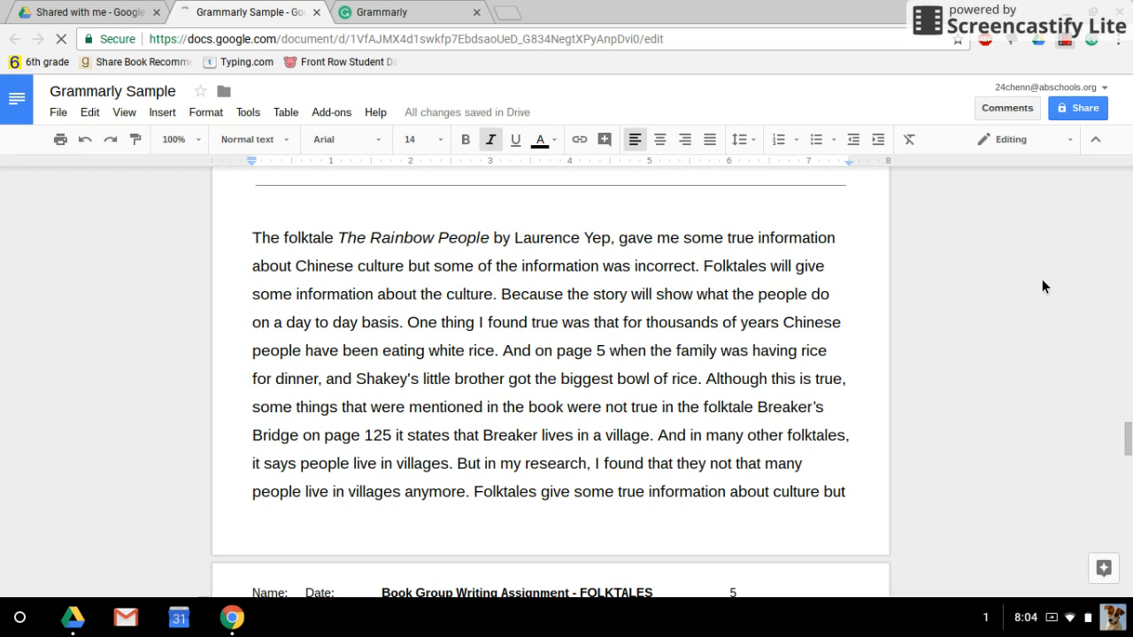